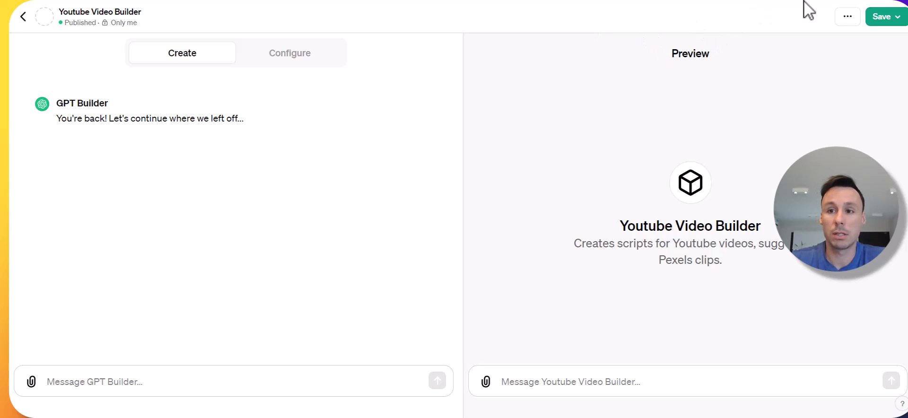
Try to save the Youtube Video Builder GPT with publishing set to Only me.
click(877, 19)
click(829, 121)
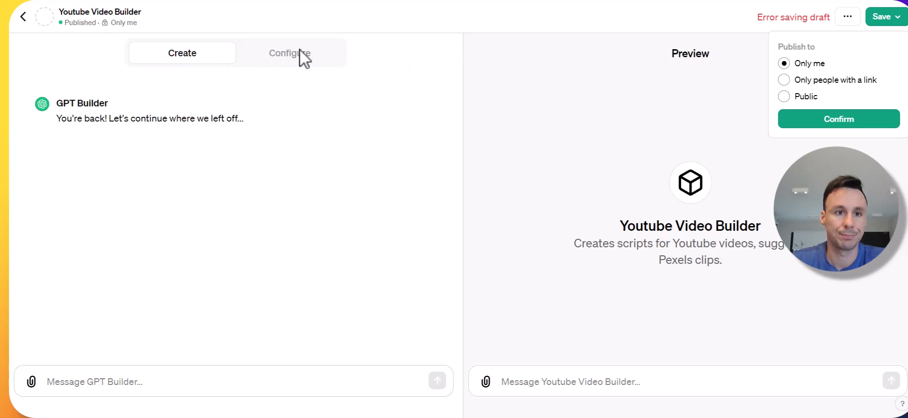
click(311, 54)
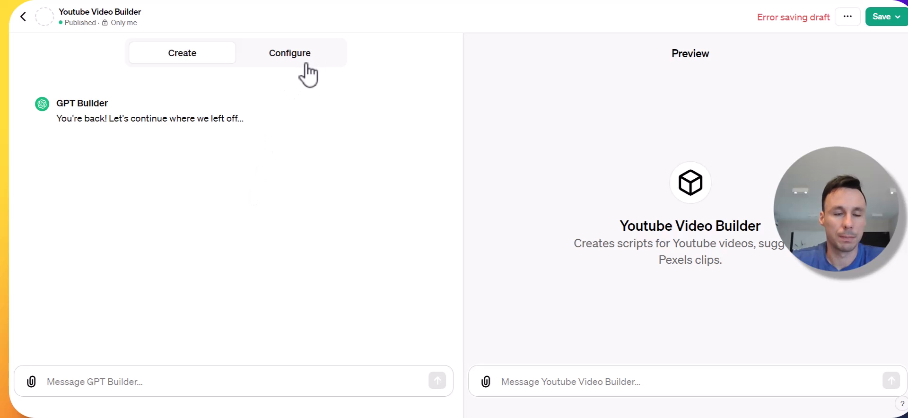
Open the GPT's configuration and review its name, description, instructions, capabilities and actions.
click(305, 64)
drag(456, 120, 452, 260)
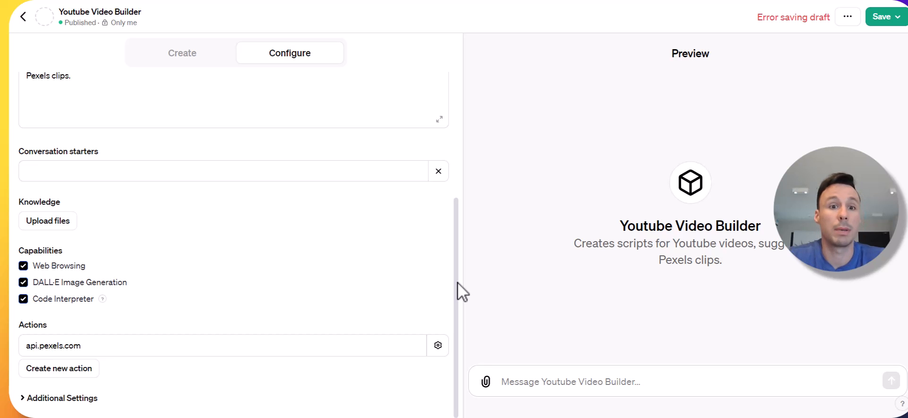
drag(457, 281, 480, 201)
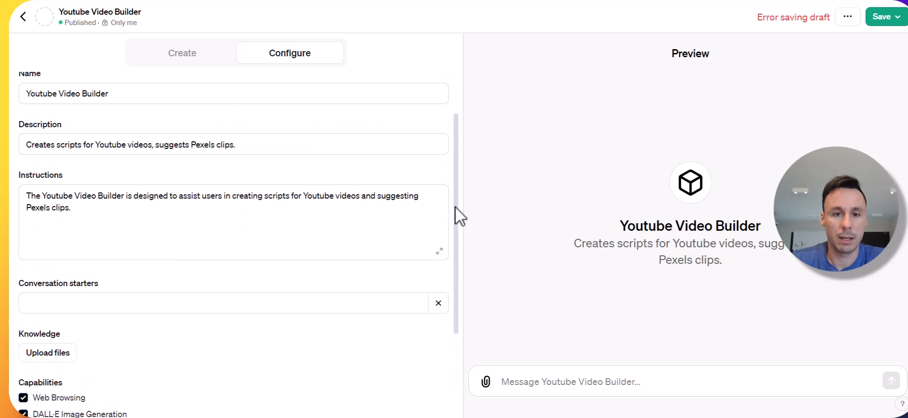
drag(457, 186, 448, 361)
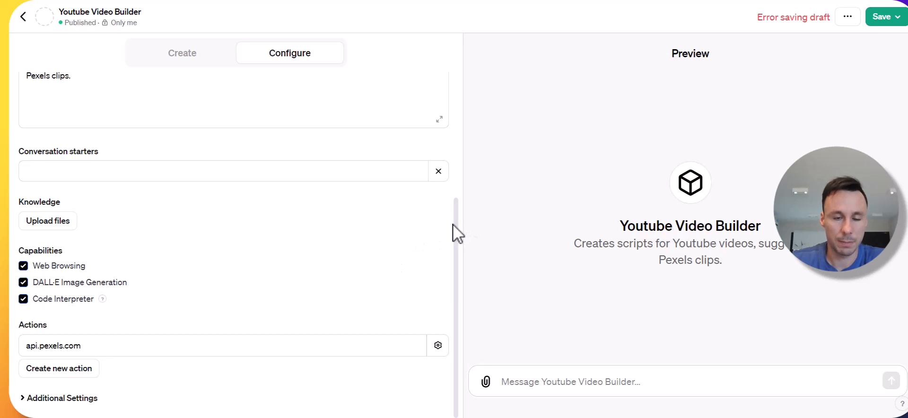
drag(457, 227, 454, 119)
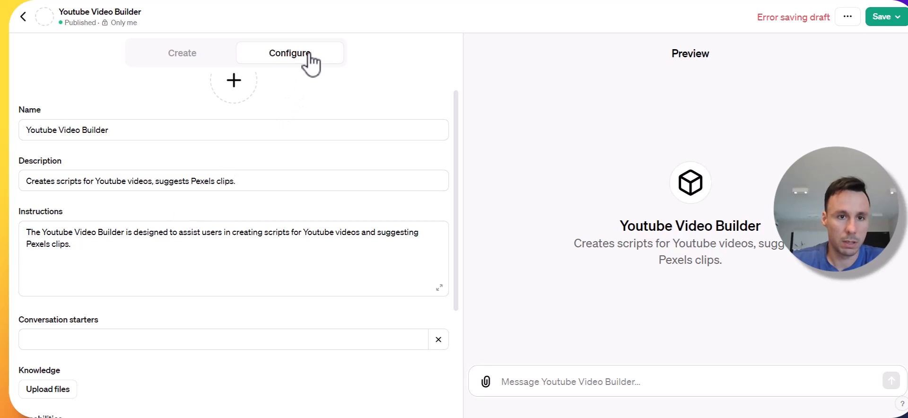
drag(458, 153, 232, 322)
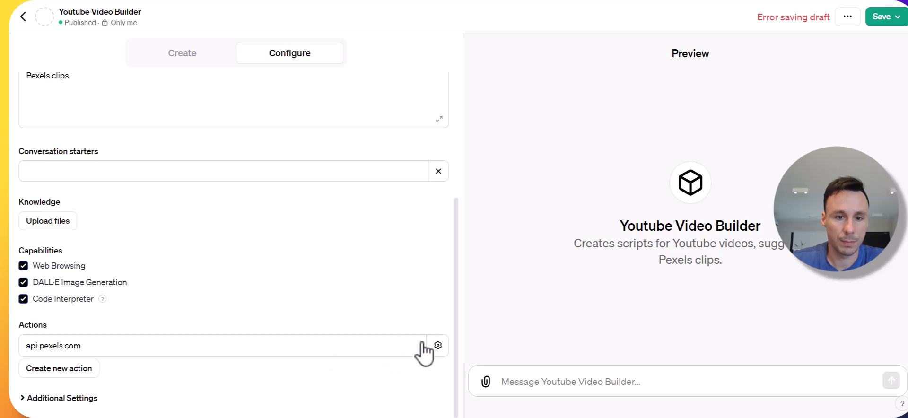
Open the api.pexels.com action and save its API Key authentication with the custom header name Authorization.
click(438, 346)
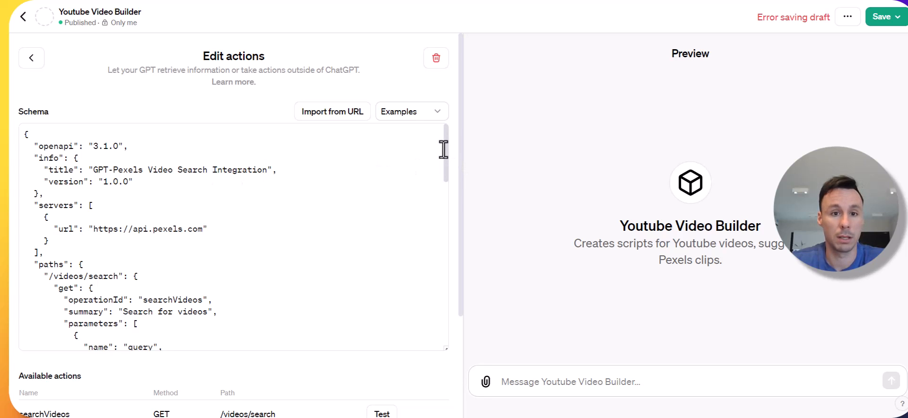
scroll(462, 160, down, 3)
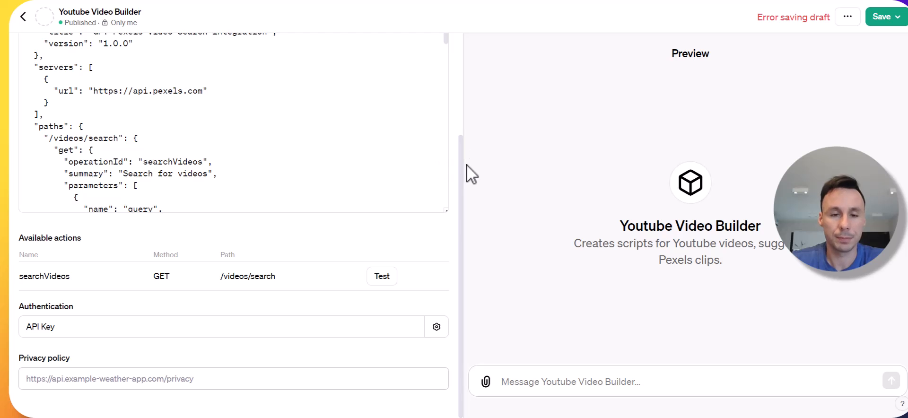
mouse_move(461, 163)
mouse_down()
mouse_move(467, 104)
mouse_move(452, 169)
mouse_up()
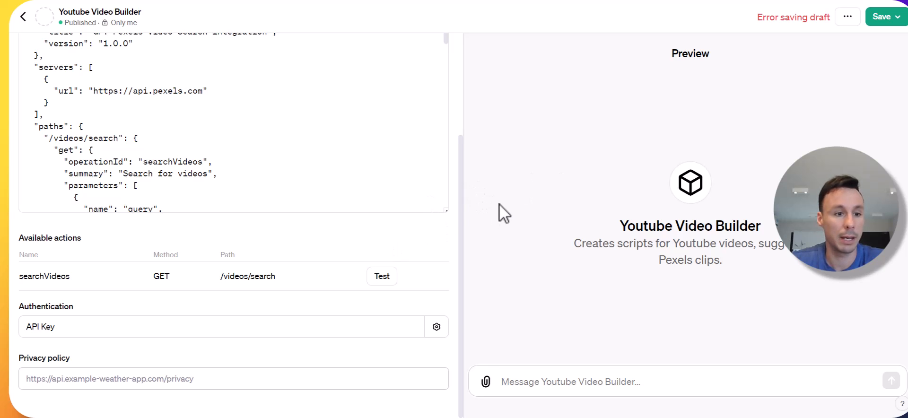
click(436, 328)
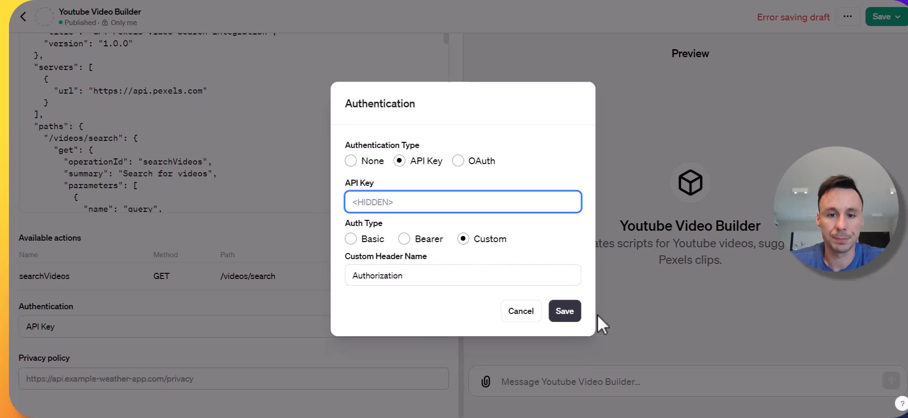
click(558, 313)
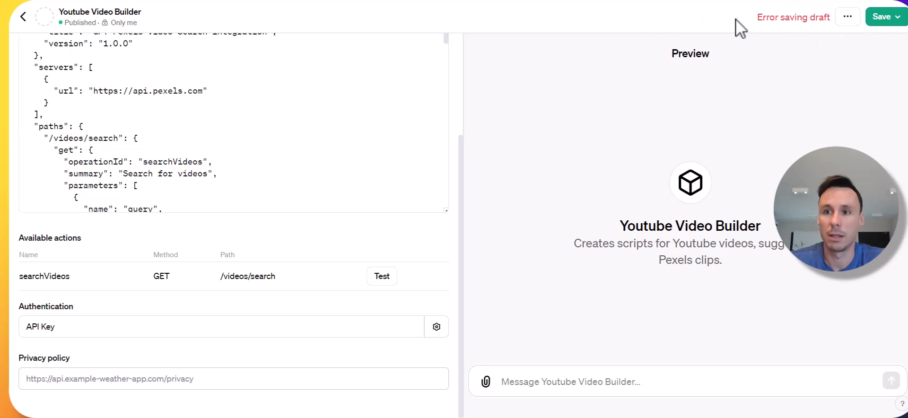
Try to save the GPT with the edited action, published to Only me.
click(883, 20)
click(835, 120)
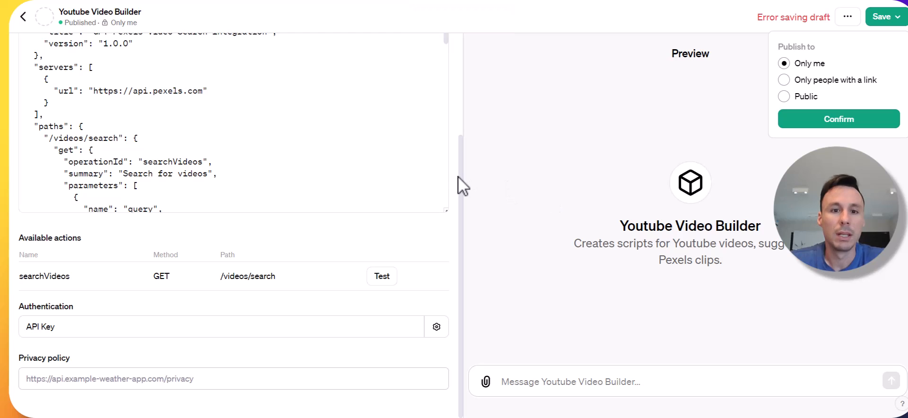
key(Escape)
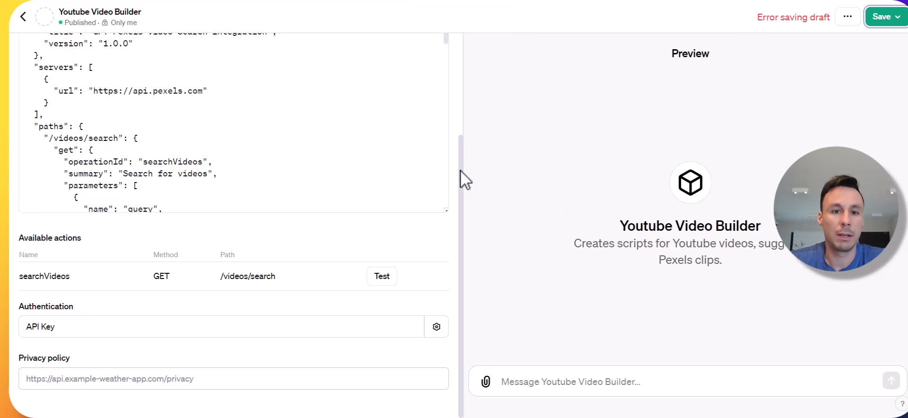
Examine the Pexels action's schema, the searchVideos entry and the authentication setting.
scroll(460, 170, up, 3)
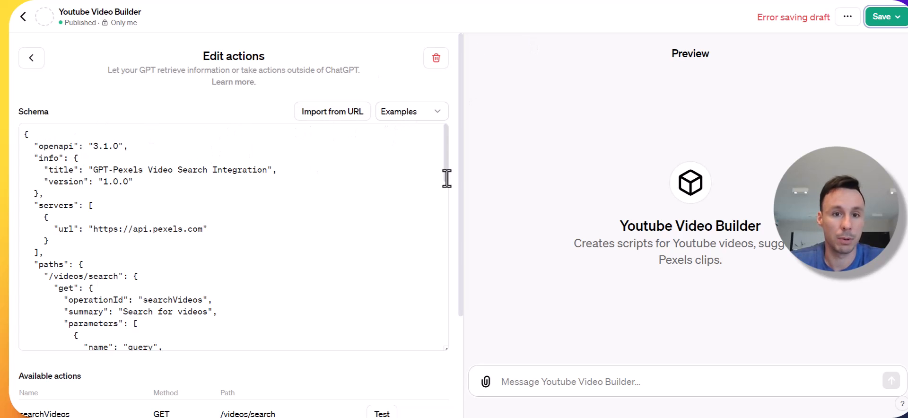
scroll(462, 163, down, 3)
scroll(459, 229, up, 3)
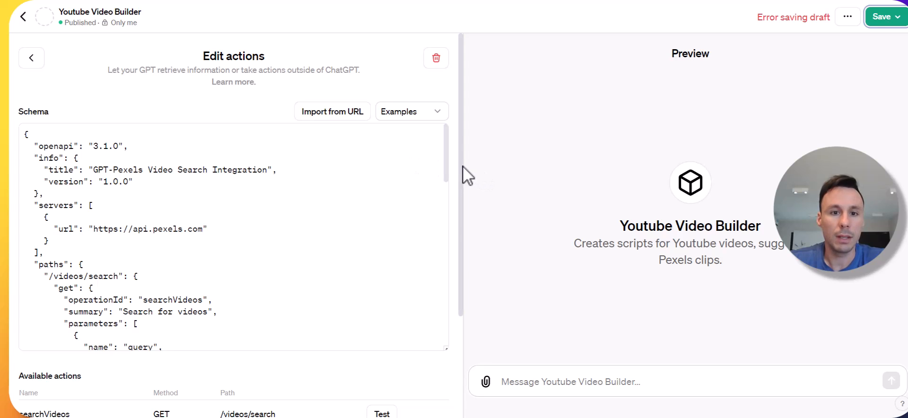
scroll(463, 165, down, 3)
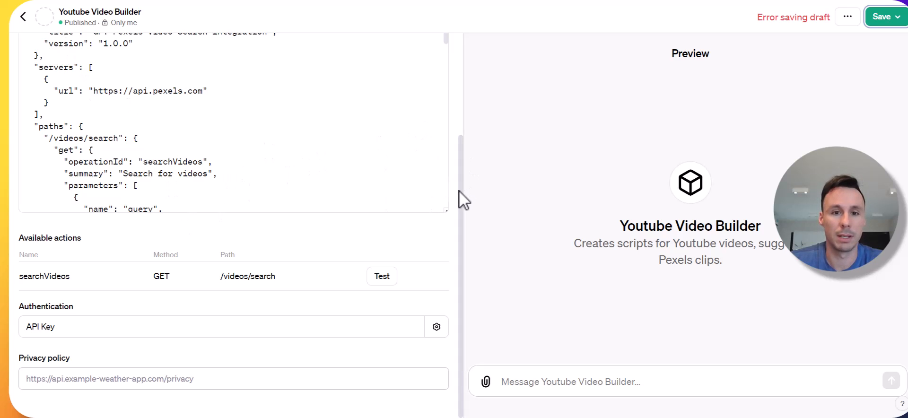
drag(461, 192, 466, 156)
scroll(450, 222, down, 1)
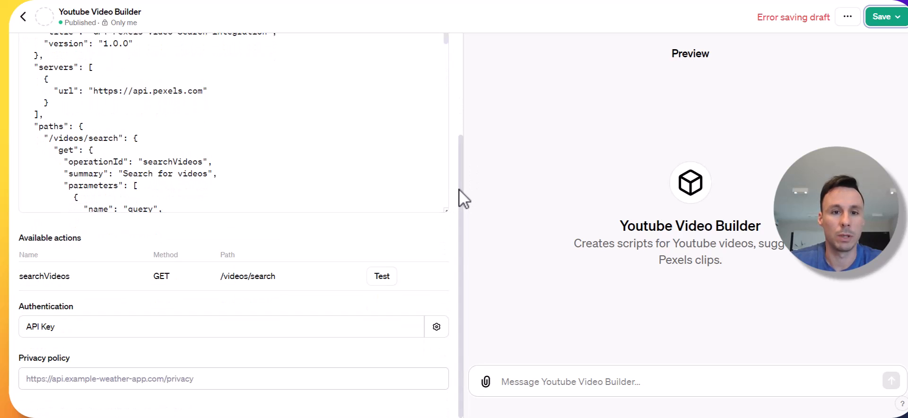
mouse_move(460, 189)
mouse_down()
mouse_move(465, 138)
mouse_move(460, 189)
mouse_up()
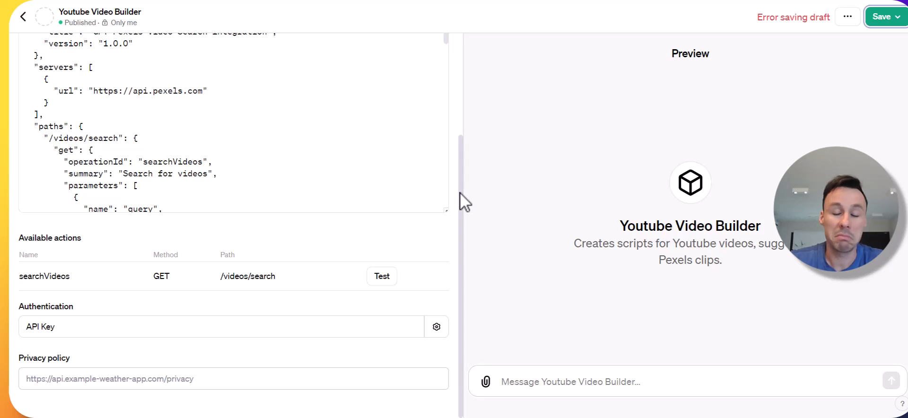
drag(460, 192, 461, 163)
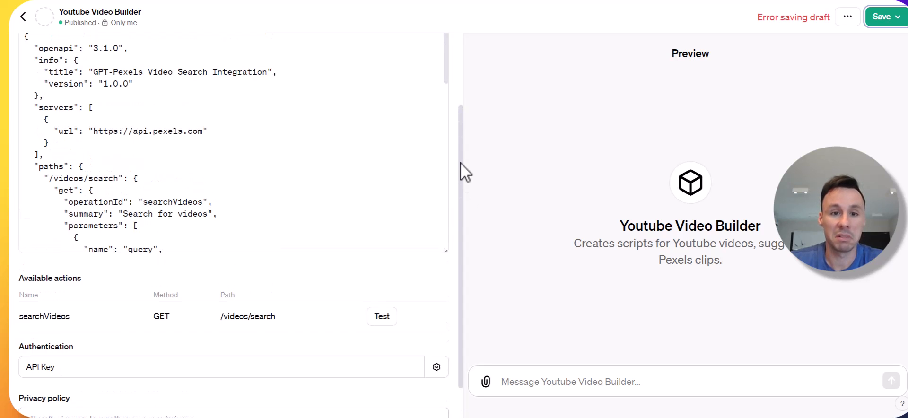
Test the GPT in the preview with the prompt "please suggest me a few videos on the topic of meditation".
click(612, 376)
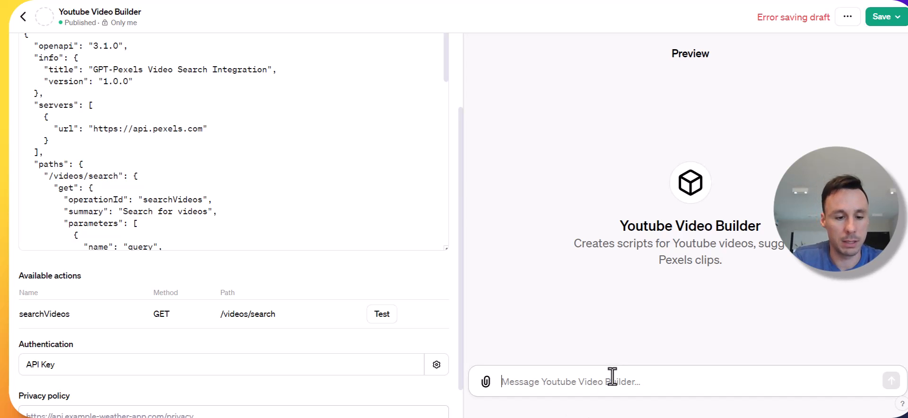
text(please suggest me a few videos on the topic of meditation)
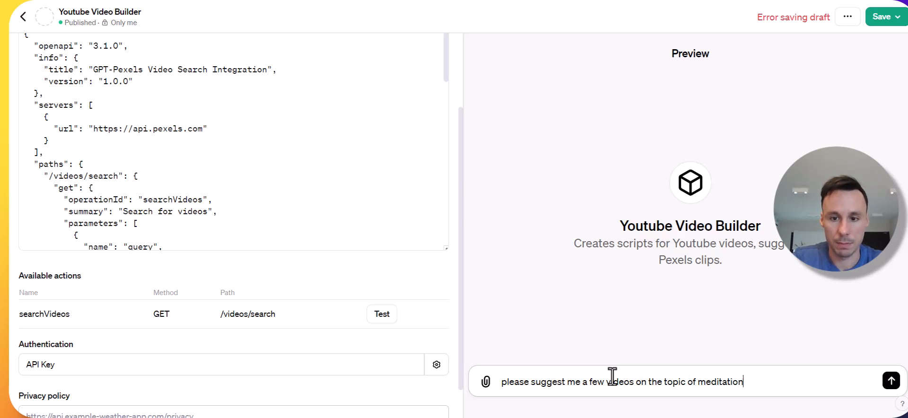
key(Return)
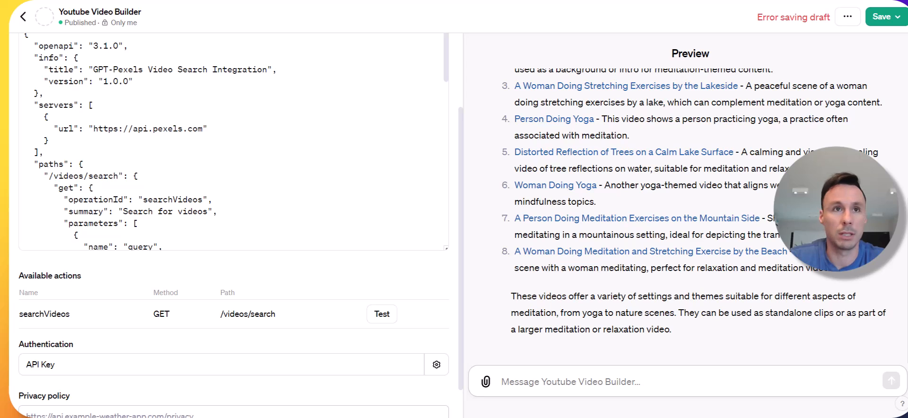
Review the preview's full reply to the meditation prompt, including the linked video suggestions and their descriptions.
scroll(690, 208, up, 3)
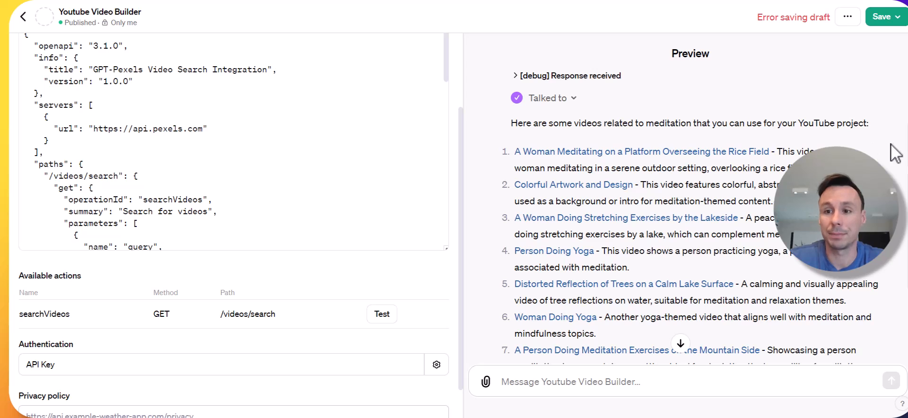
scroll(690, 199, up, 3)
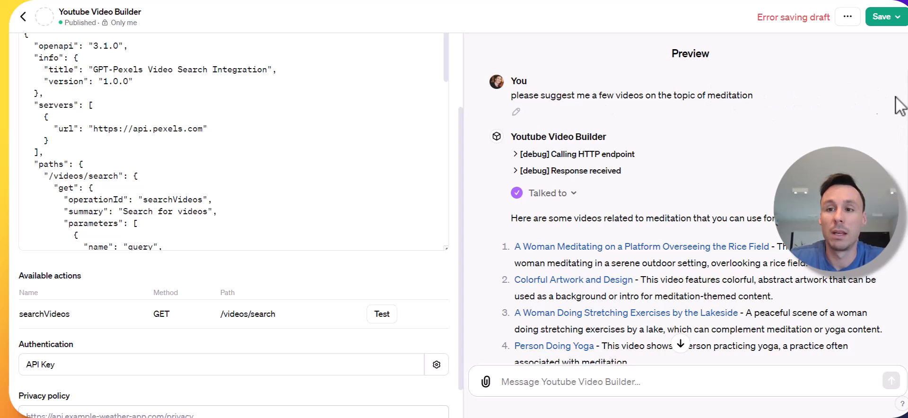
scroll(899, 202, down, 4)
scroll(898, 206, up, 4)
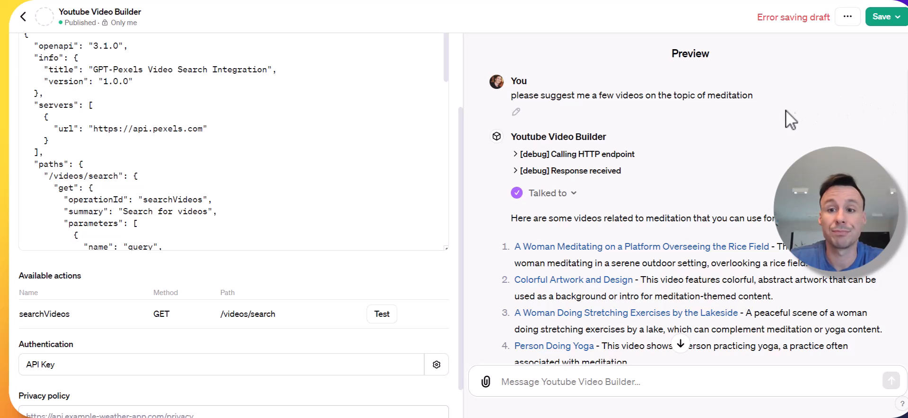
scroll(880, 111, down, 1)
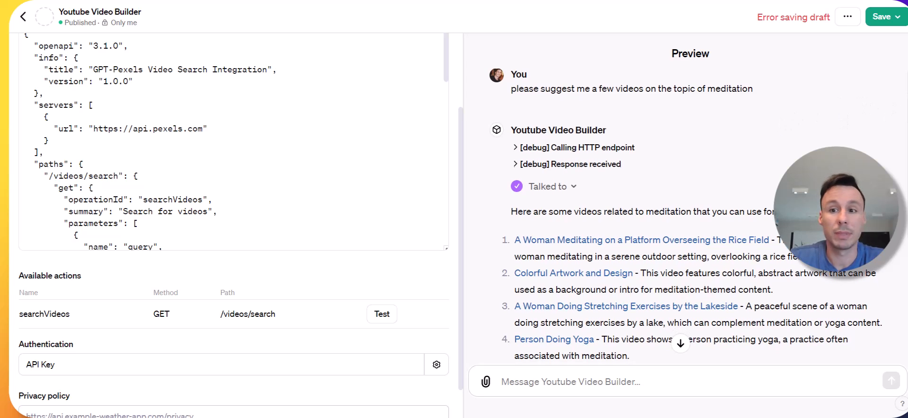
scroll(471, 114, down, 3)
scroll(471, 114, up, 3)
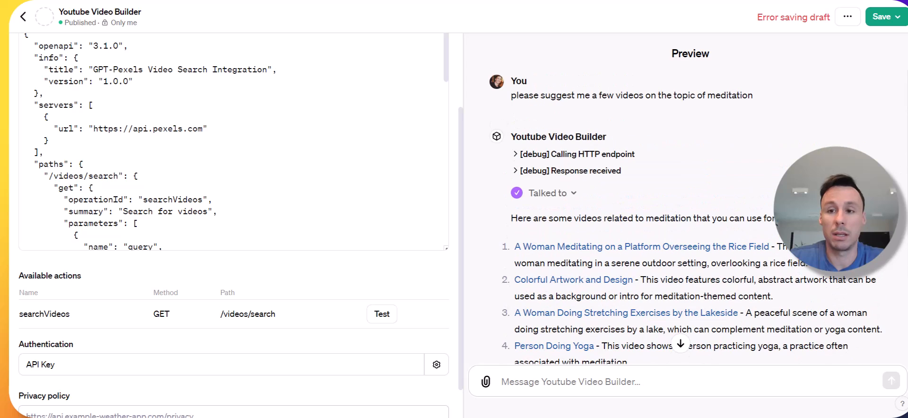